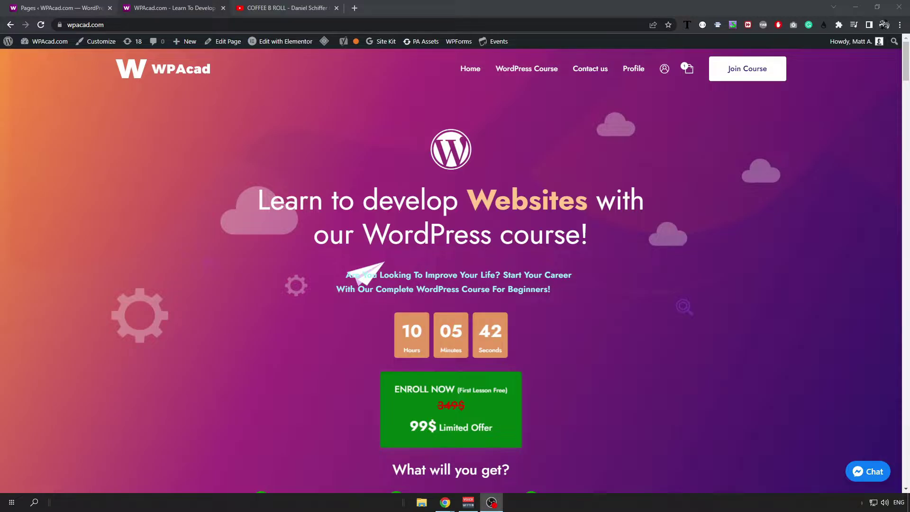
Go to the Pages list and start a new page
{"action": "left_click", "coordinate": [63, 7]}
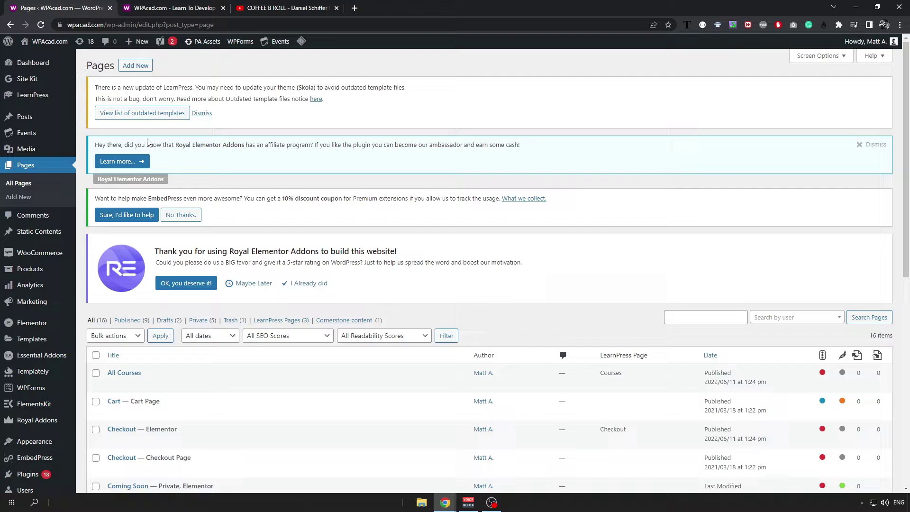
{"action": "left_click", "coordinate": [156, 112]}
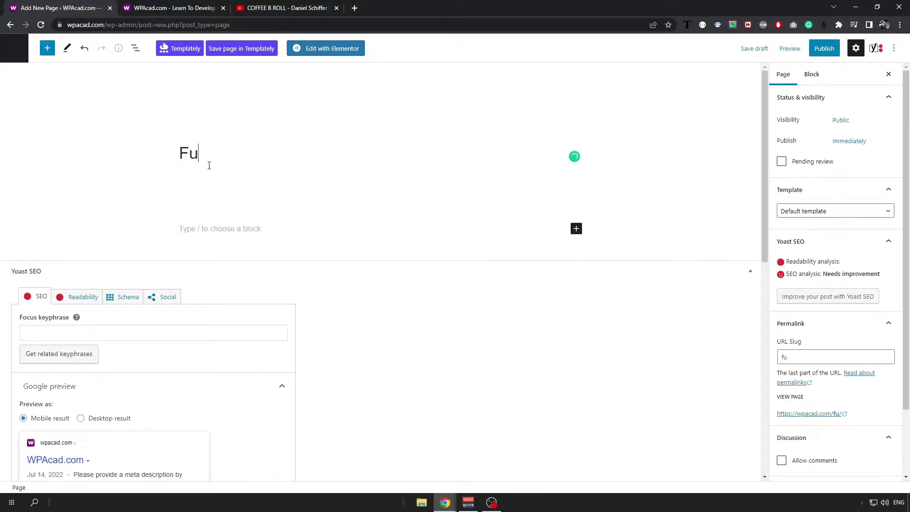
Title the page 'FullScreen Demo' and apply the Elementor Full Width template
{"action": "key", "text": "BackSpace"}
{"action": "type", "text": "n Demo"}
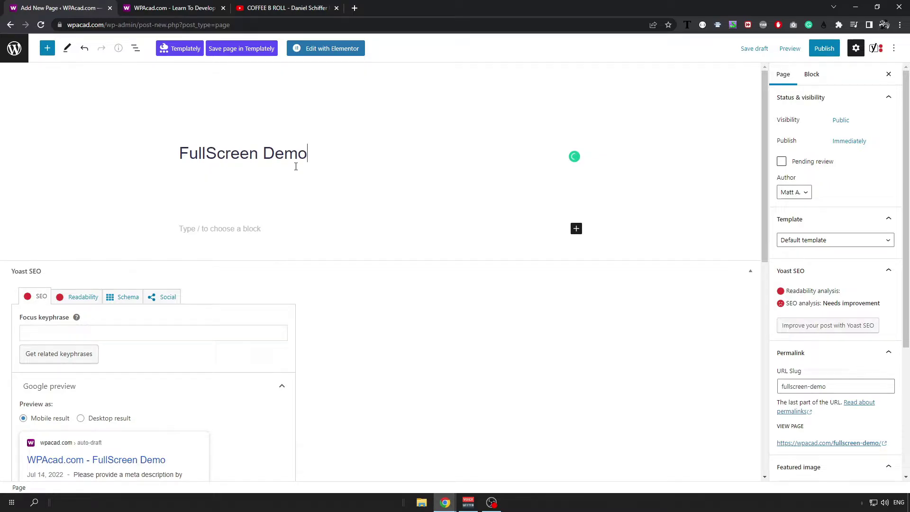
{"action": "left_click", "coordinate": [788, 240]}
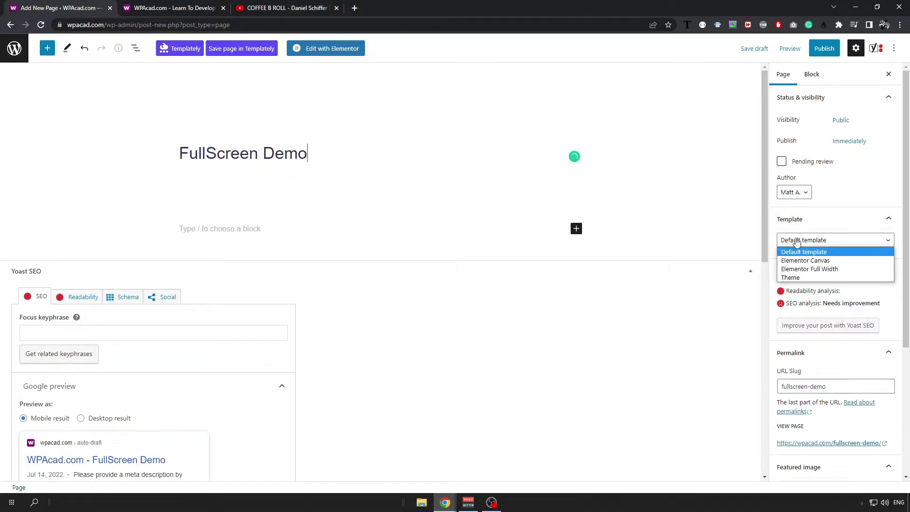
{"action": "left_click", "coordinate": [816, 269]}
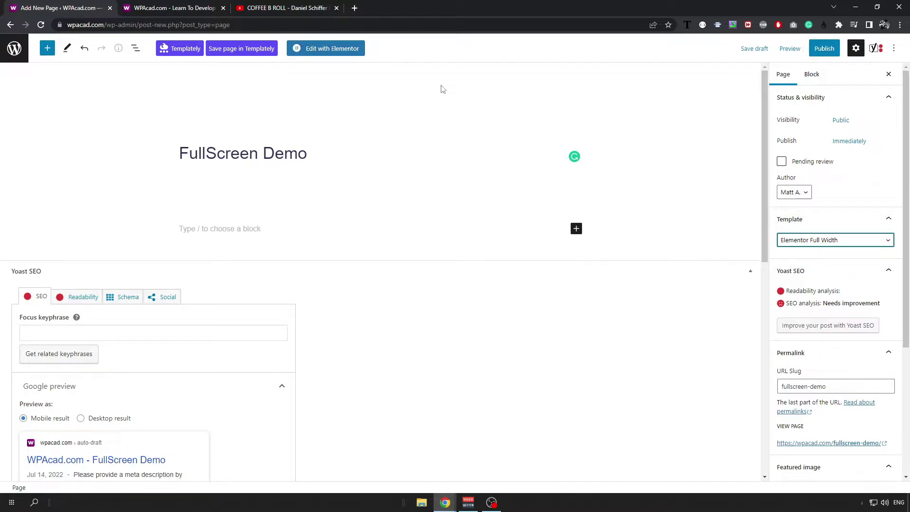
Publish the FullScreen Demo page and open it in Elementor
{"action": "left_click", "coordinate": [823, 48]}
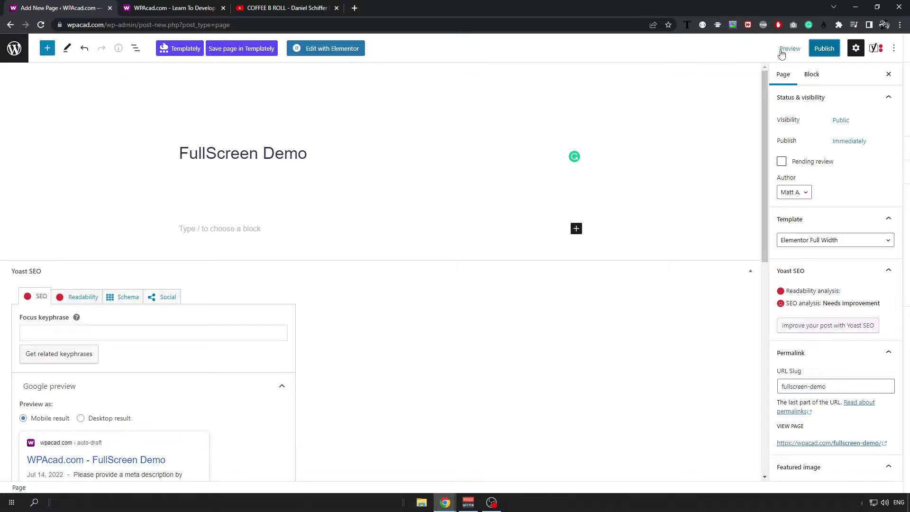
{"action": "left_click", "coordinate": [813, 47]}
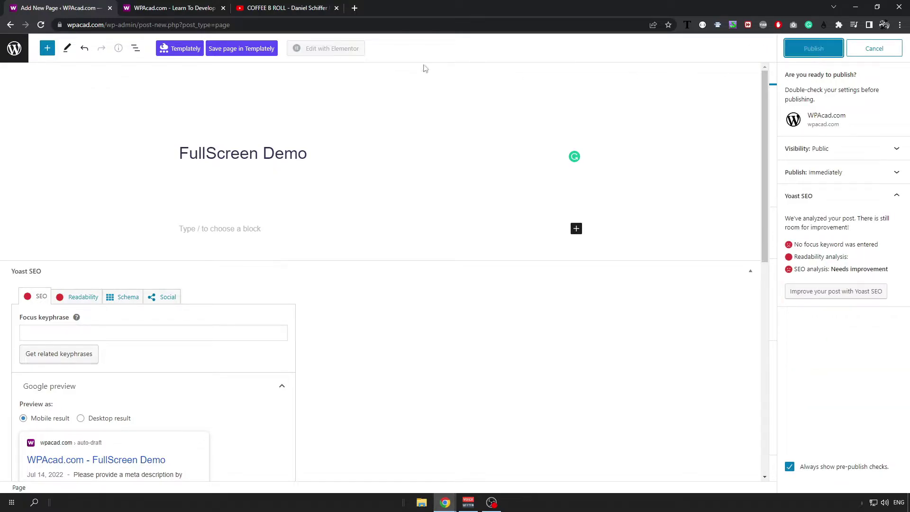
{"action": "left_click", "coordinate": [338, 50]}
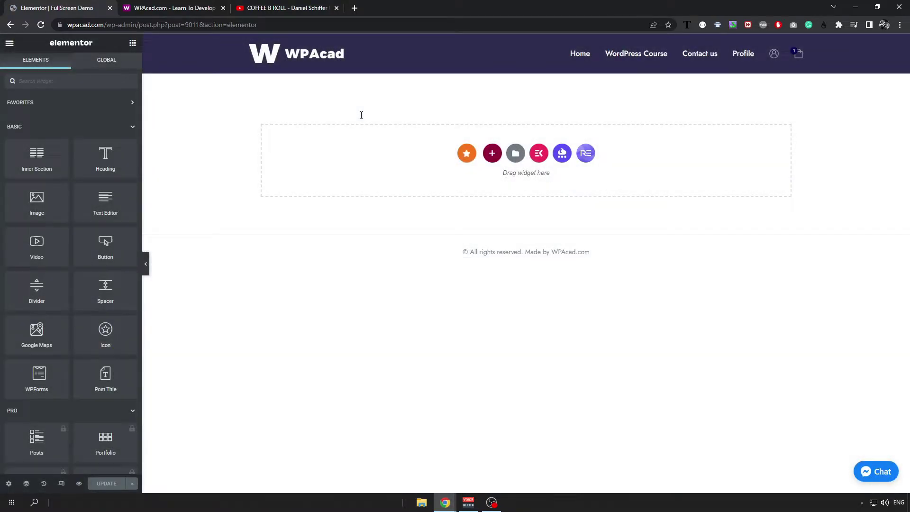
Browse and close the template Library, then bring up the section structure picker
{"action": "left_click", "coordinate": [520, 152]}
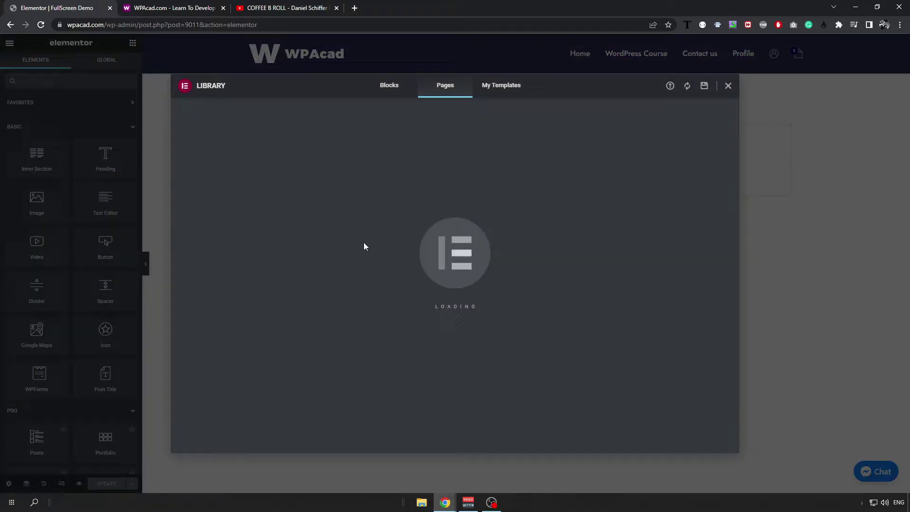
{"action": "left_click", "coordinate": [728, 86]}
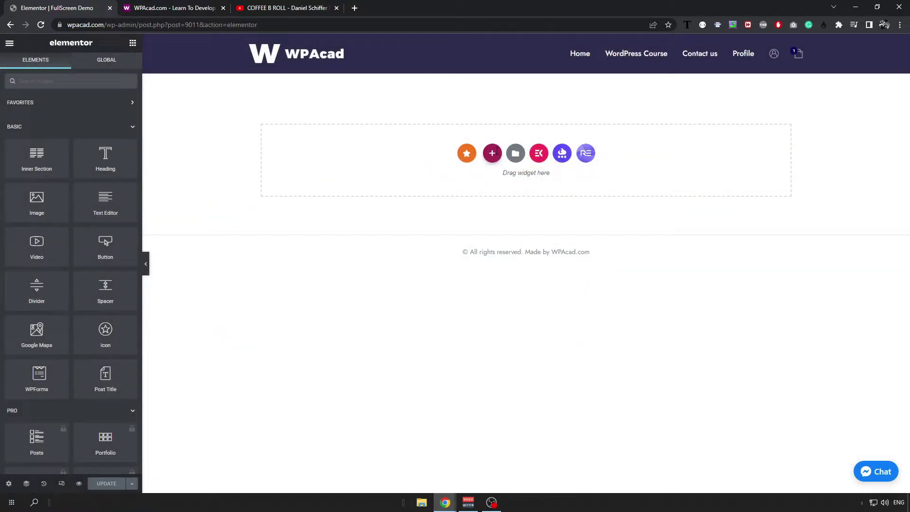
{"action": "left_click", "coordinate": [492, 151]}
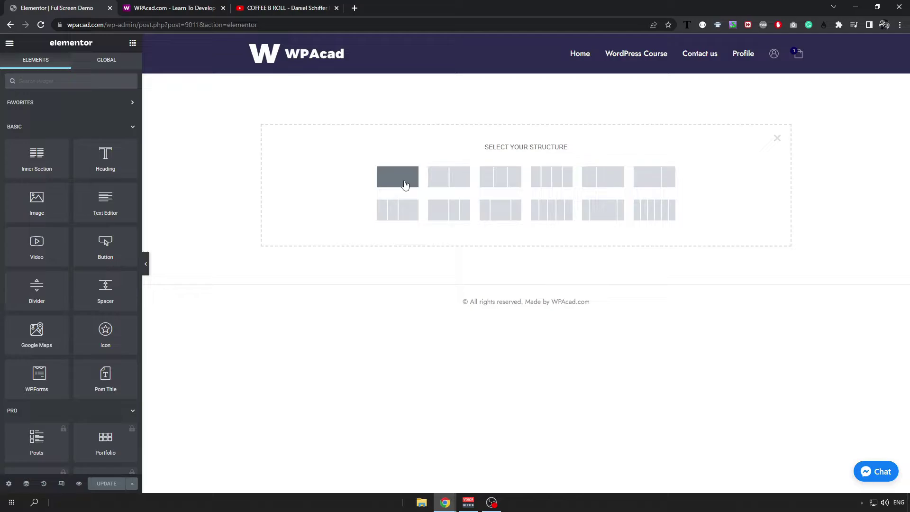
Add a one-column section with full-width content and a 600 minimum height
{"action": "left_click", "coordinate": [432, 181]}
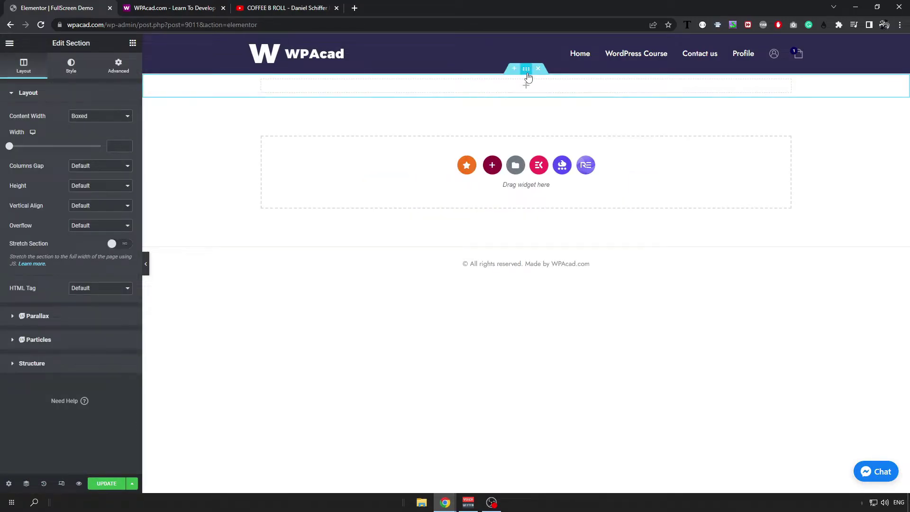
{"action": "left_click", "coordinate": [117, 119]}
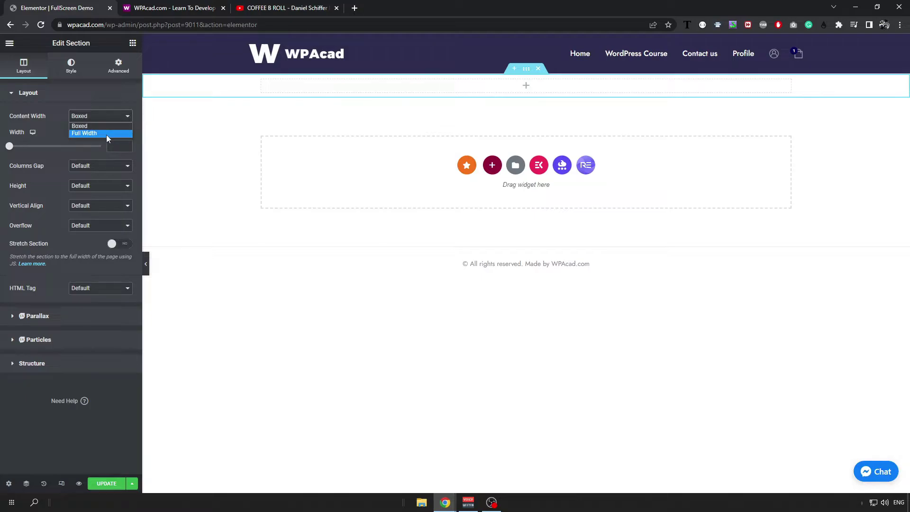
{"action": "left_click", "coordinate": [107, 135]}
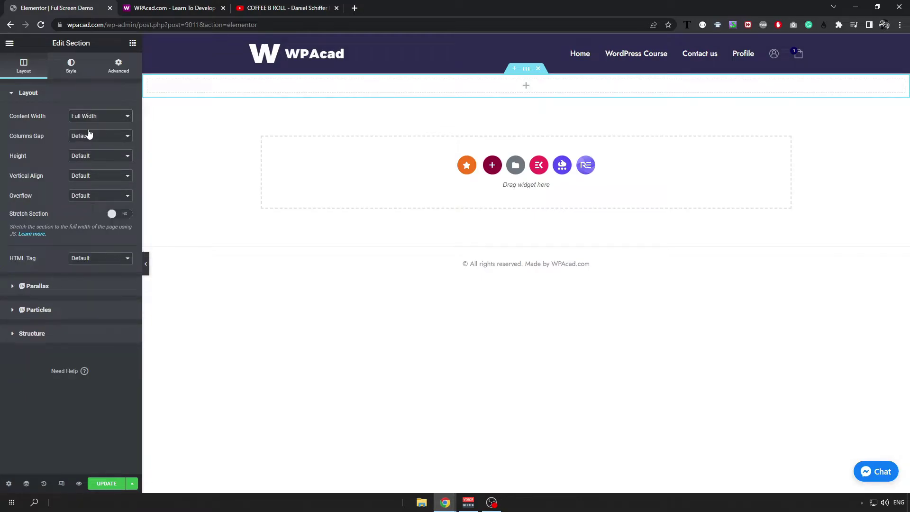
{"action": "left_click", "coordinate": [111, 156]}
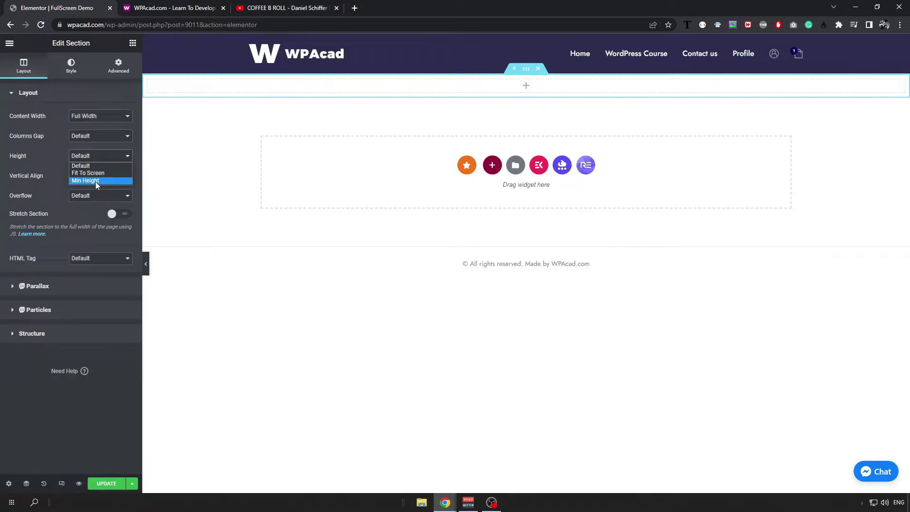
{"action": "left_click", "coordinate": [95, 181]}
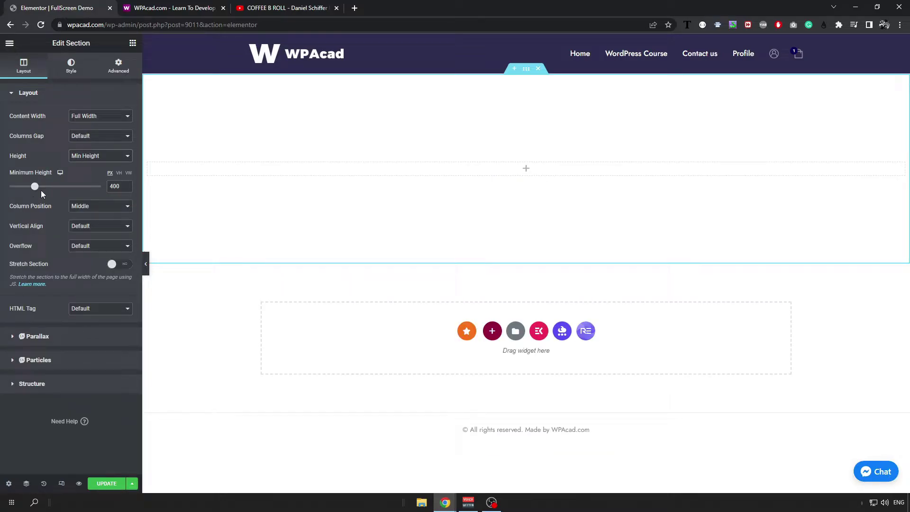
{"action": "left_click_drag", "start_coordinate": [39, 189], "coordinate": [49, 192]}
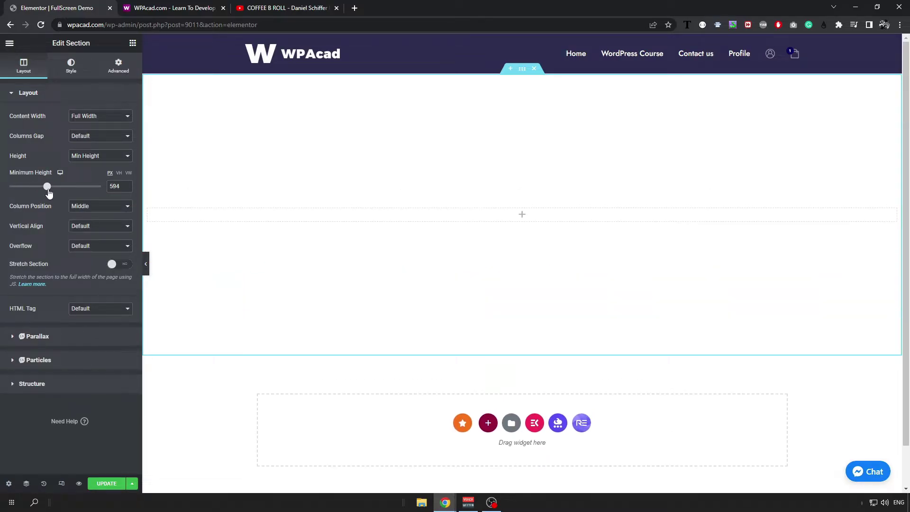
{"action": "type", "text": "600"}
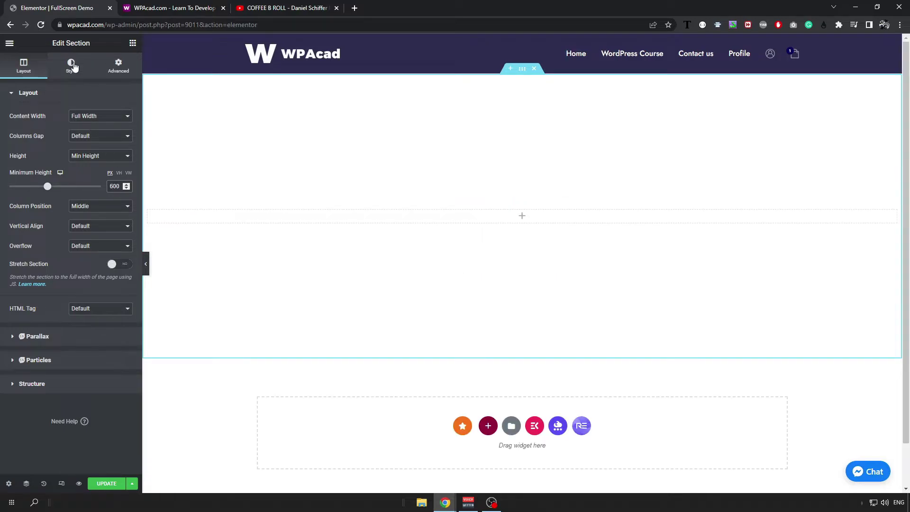
Set the section background type to video and select the coffee B-roll YouTube URL
{"action": "left_click", "coordinate": [72, 65]}
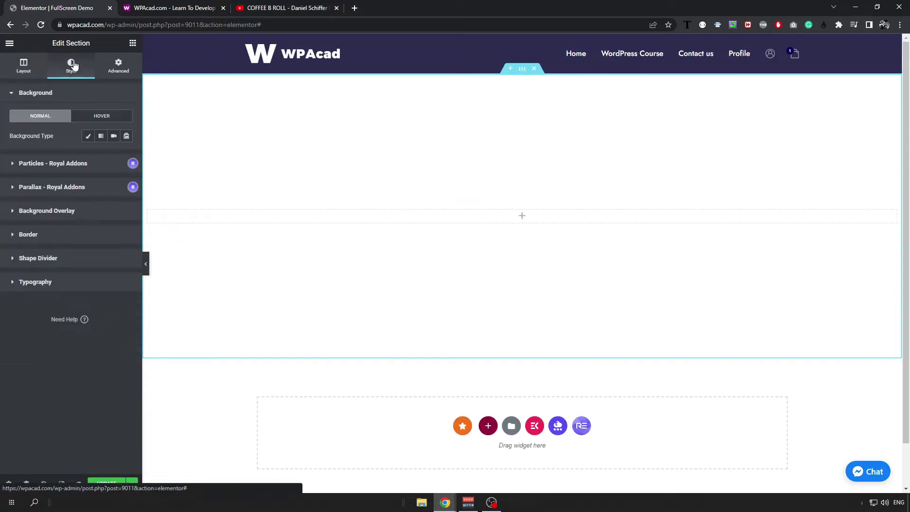
{"action": "left_click", "coordinate": [114, 137]}
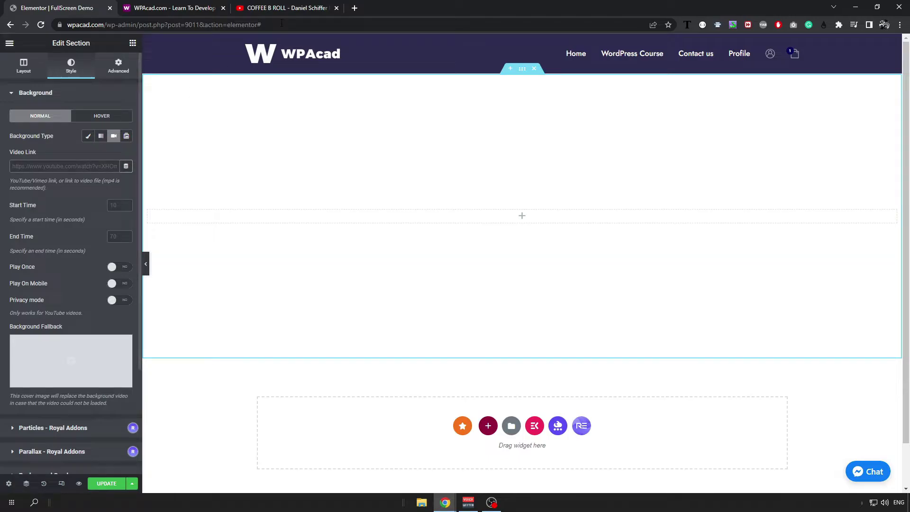
{"action": "left_click", "coordinate": [288, 8]}
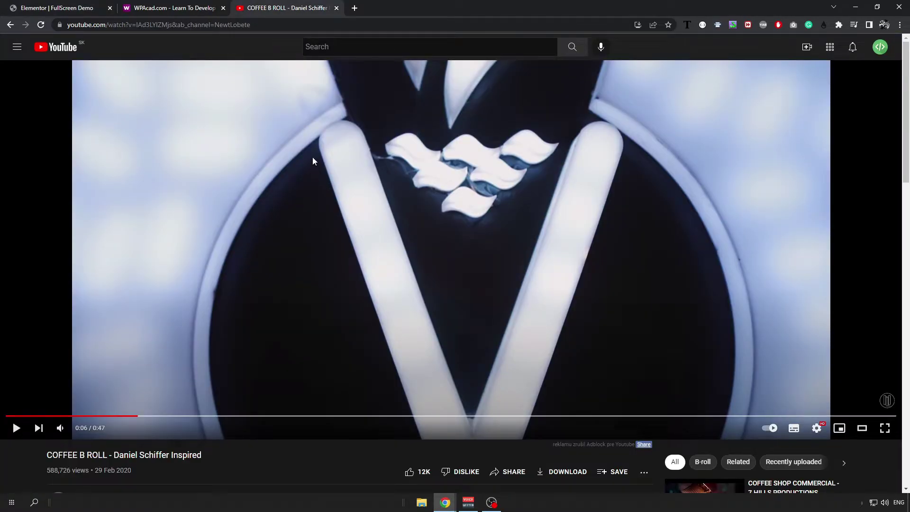
{"action": "left_click", "coordinate": [282, 26]}
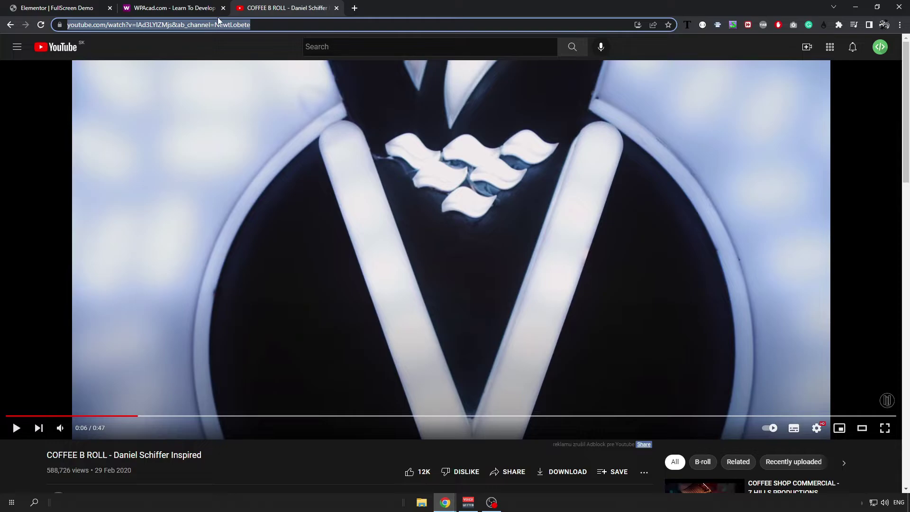
Paste the coffee video link as the background video, starting at 15 seconds
{"action": "left_click", "coordinate": [63, 8]}
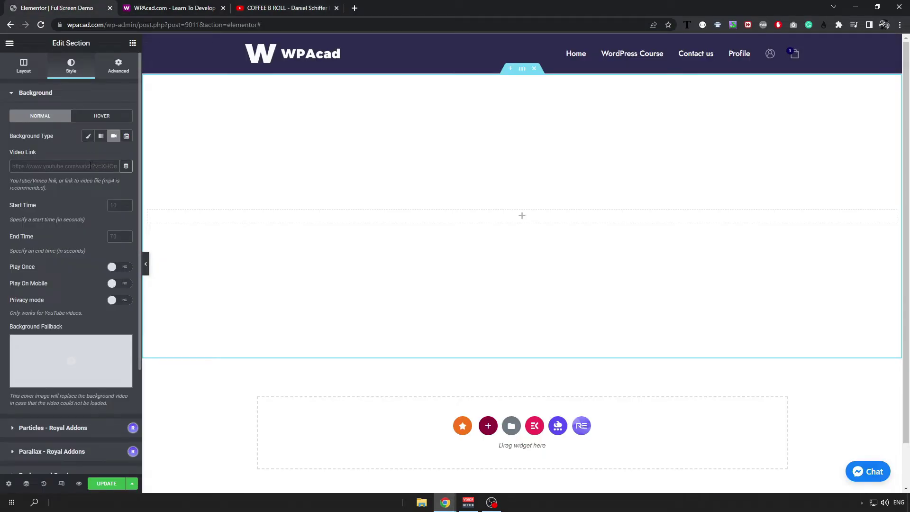
{"action": "left_click", "coordinate": [89, 165]}
{"action": "key", "text": "ctrl+v"}
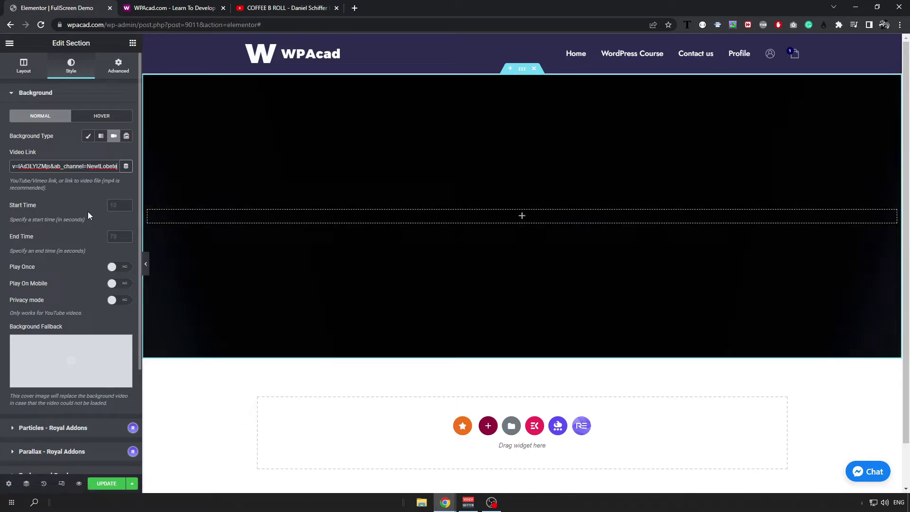
{"action": "left_click", "coordinate": [116, 206]}
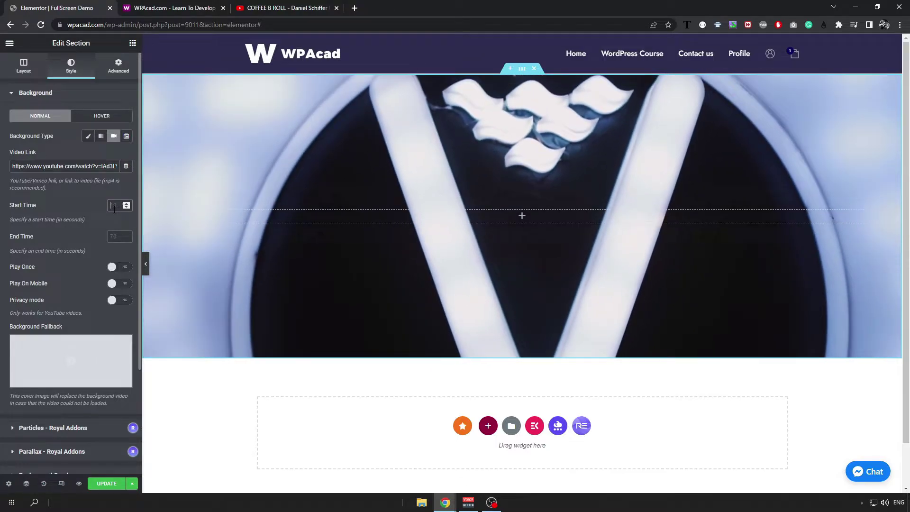
{"action": "type", "text": "15"}
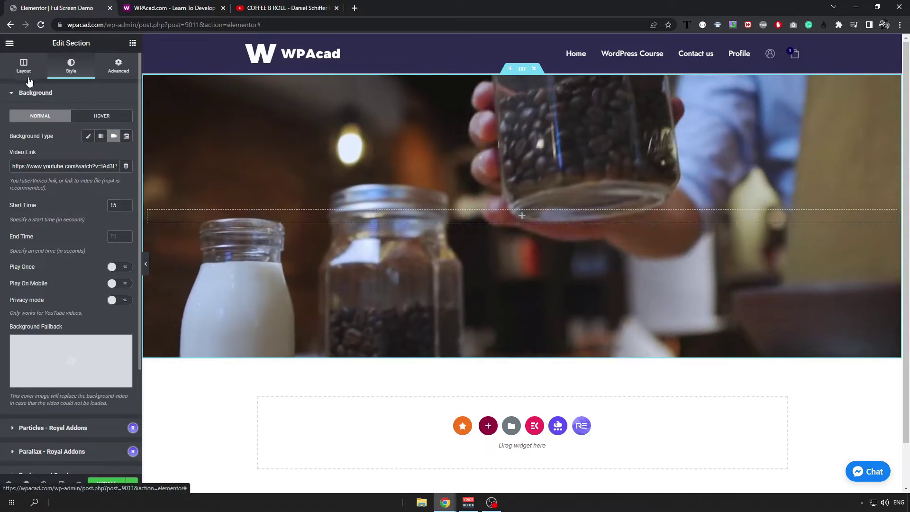
Raise the section's minimum height to 750
{"action": "left_click", "coordinate": [24, 66]}
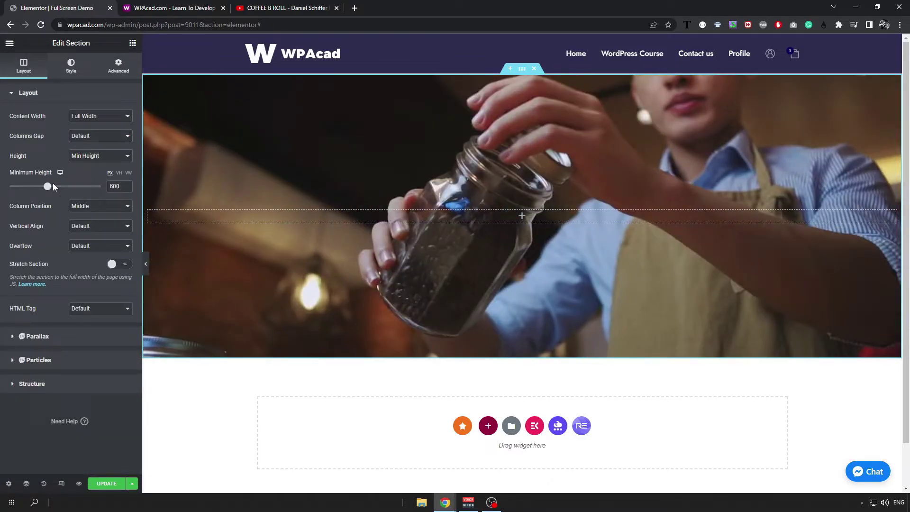
{"action": "left_click_drag", "start_coordinate": [48, 186], "coordinate": [64, 187]}
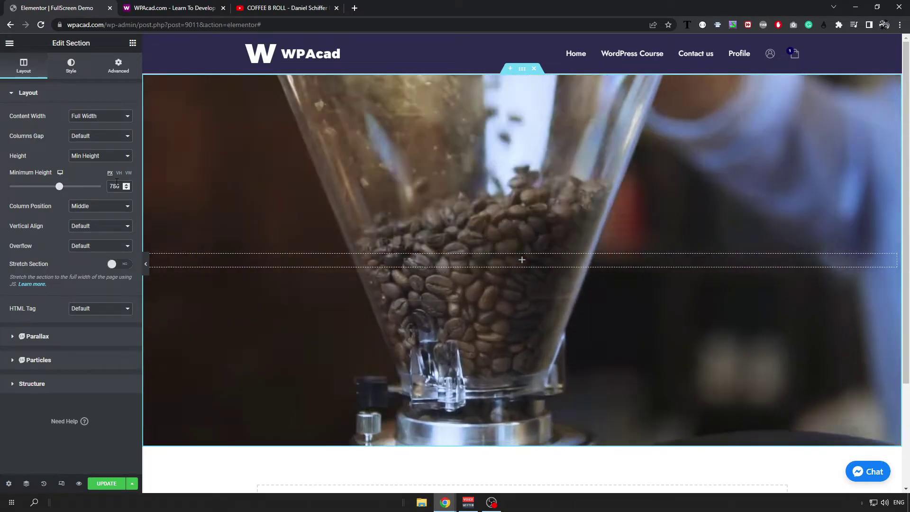
{"action": "double_click", "coordinate": [114, 186]}
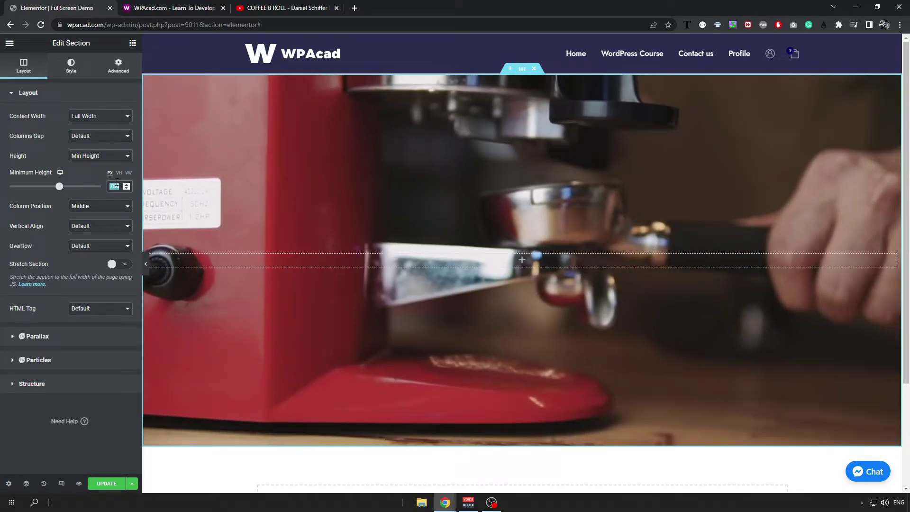
{"action": "type", "text": "750"}
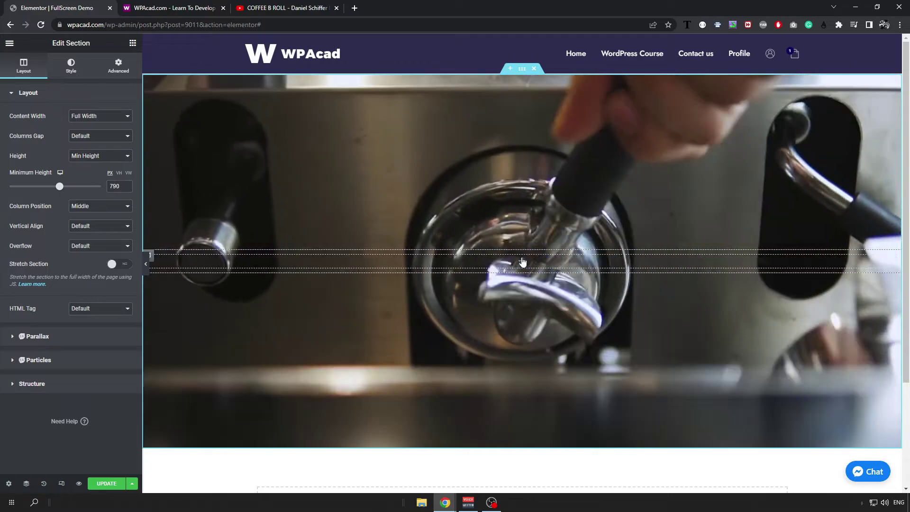
Add a centred 'Click here' button to the video section
{"action": "left_click", "coordinate": [522, 261]}
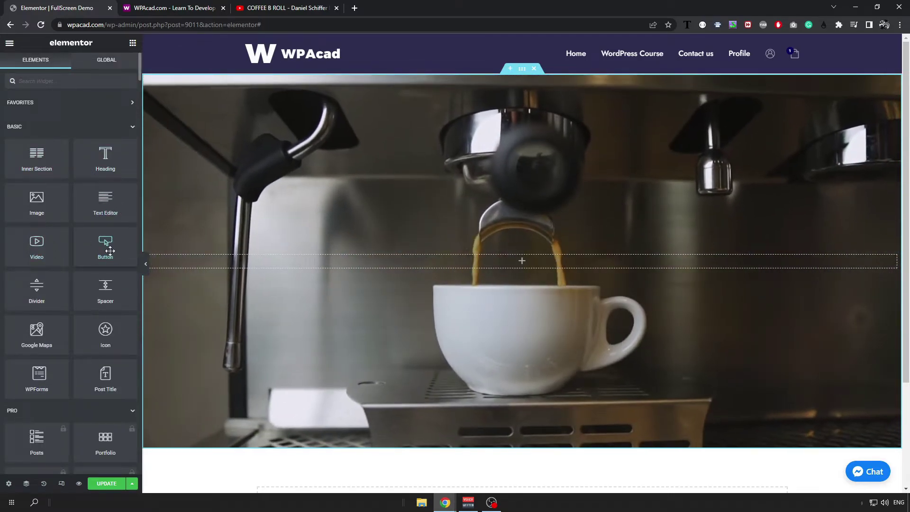
{"action": "mouse_move", "coordinate": [105, 242]}
{"action": "left_mouse_down"}
{"action": "mouse_move", "coordinate": [505, 248]}
{"action": "mouse_move", "coordinate": [526, 261]}
{"action": "left_mouse_up"}
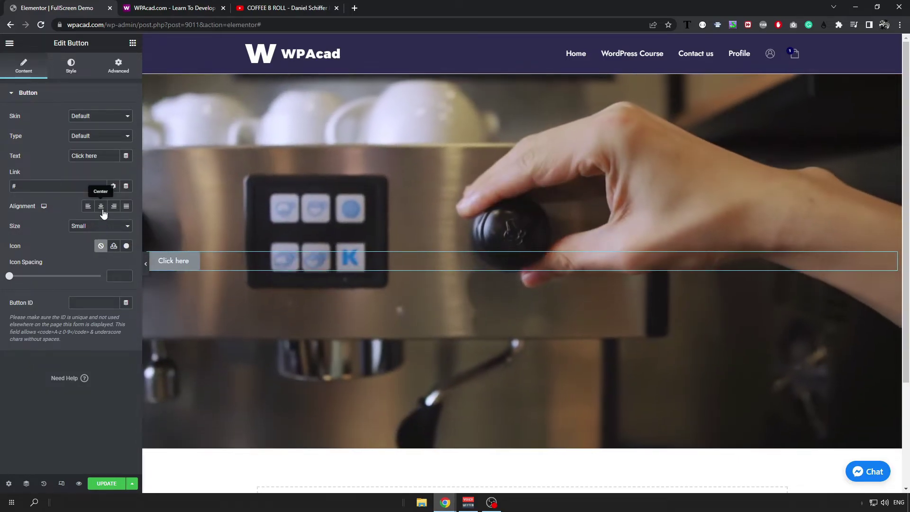
{"action": "left_click", "coordinate": [101, 206]}
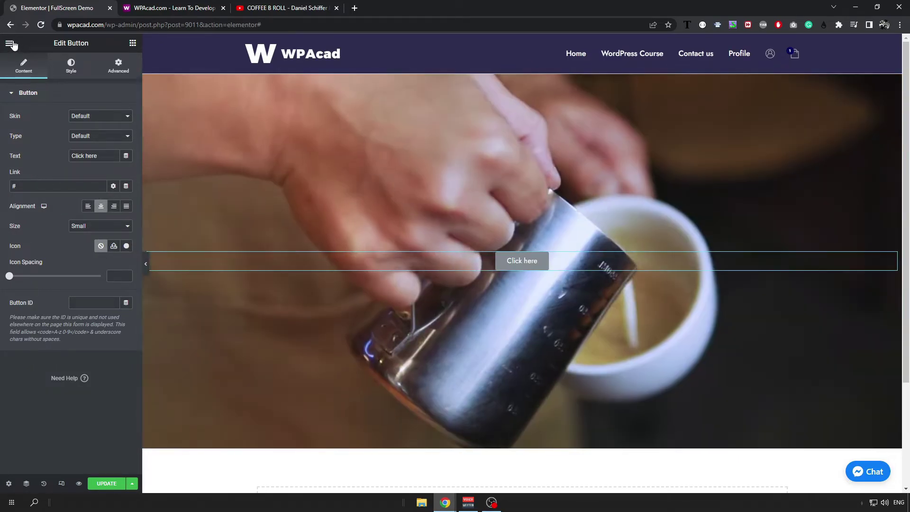
Add a heading reading 'Check the video!' into the video section
{"action": "left_click", "coordinate": [10, 43]}
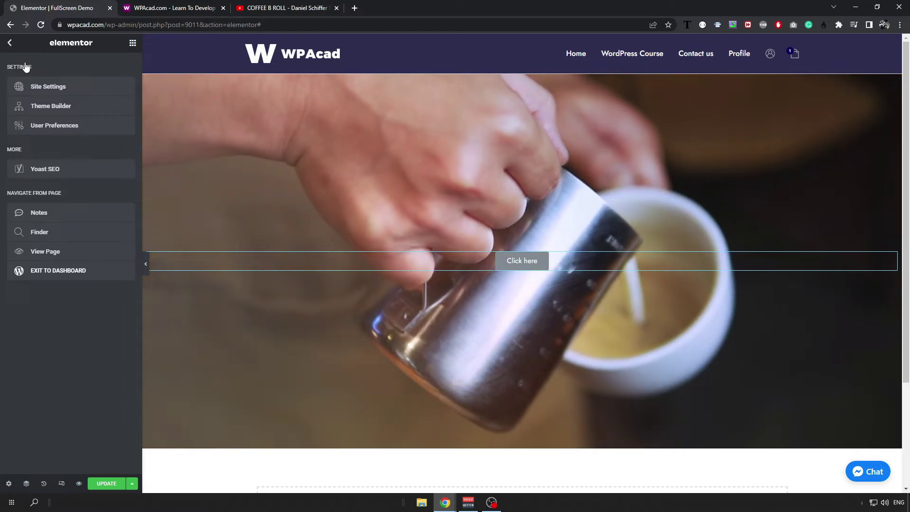
{"action": "left_click", "coordinate": [9, 43]}
{"action": "type", "text": "text"}
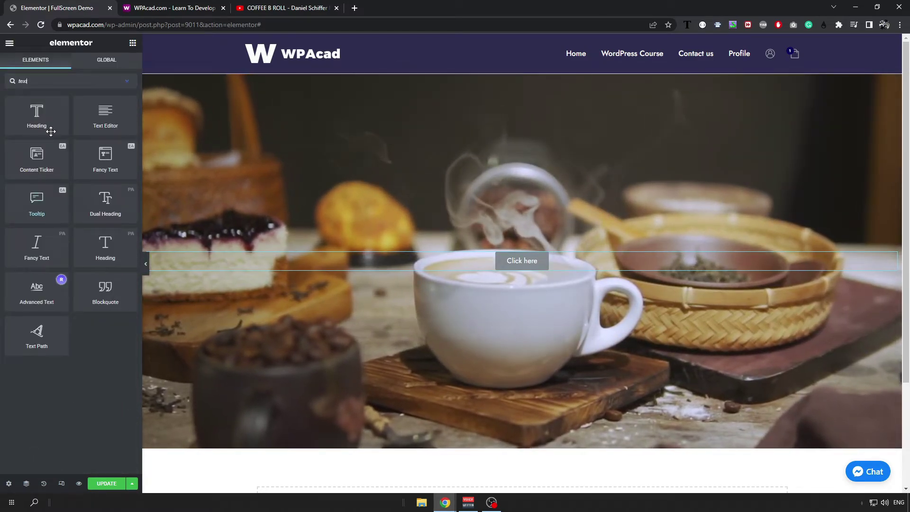
{"action": "mouse_move", "coordinate": [36, 114]}
{"action": "left_mouse_down"}
{"action": "mouse_move", "coordinate": [440, 162]}
{"action": "mouse_move", "coordinate": [519, 254]}
{"action": "left_mouse_up"}
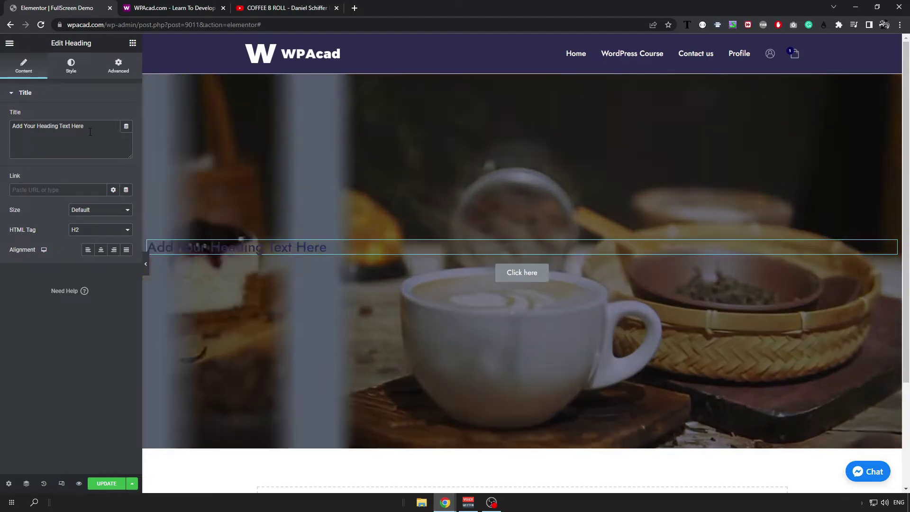
{"action": "triple_click", "coordinate": [72, 126]}
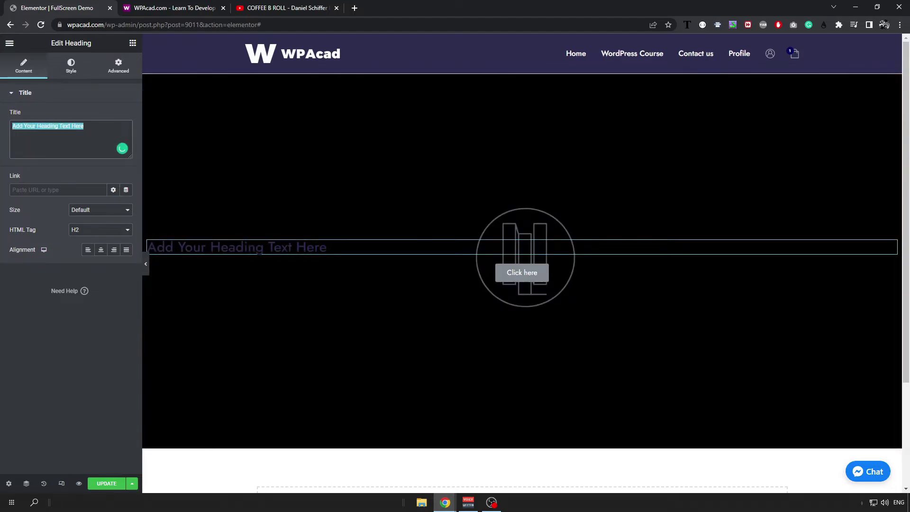
{"action": "type", "text": "Check the video!"}
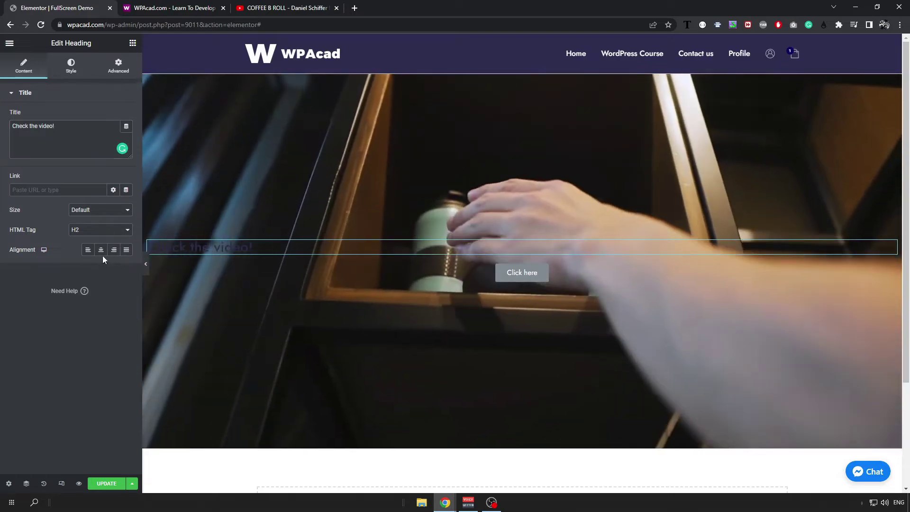
Centre the heading and make its text colour white
{"action": "left_click", "coordinate": [101, 252]}
{"action": "left_click", "coordinate": [72, 65]}
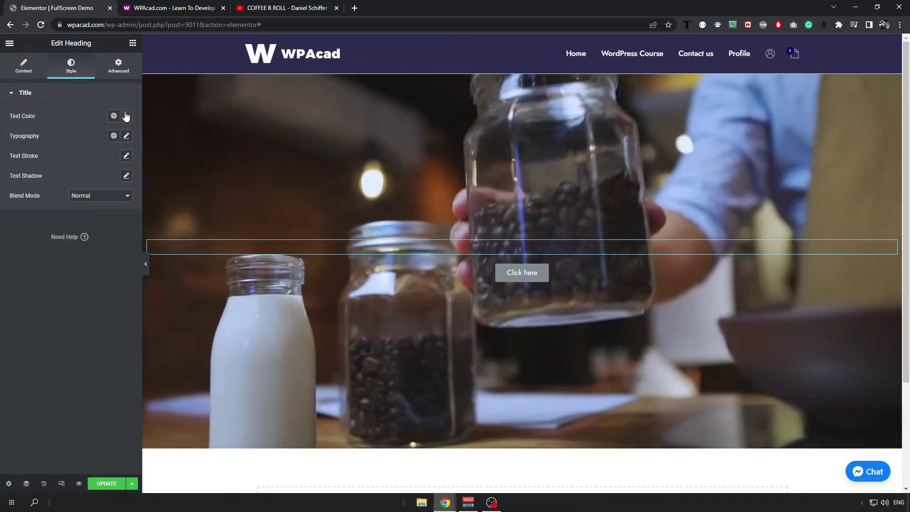
{"action": "left_click", "coordinate": [126, 116]}
{"action": "left_click_drag", "start_coordinate": [28, 156], "coordinate": [16, 141]}
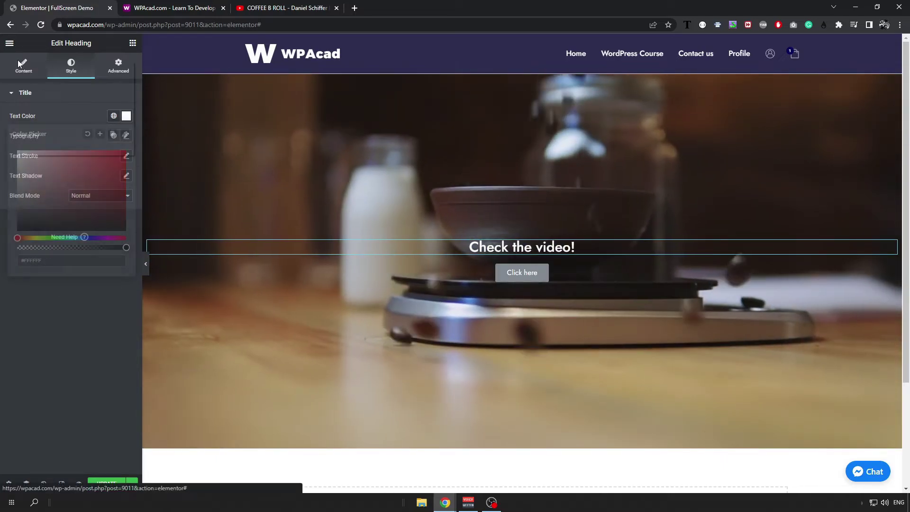
{"action": "left_click", "coordinate": [23, 65]}
{"action": "left_click", "coordinate": [9, 43]}
Add a Video widget below the Click here button
{"action": "left_click", "coordinate": [10, 43]}
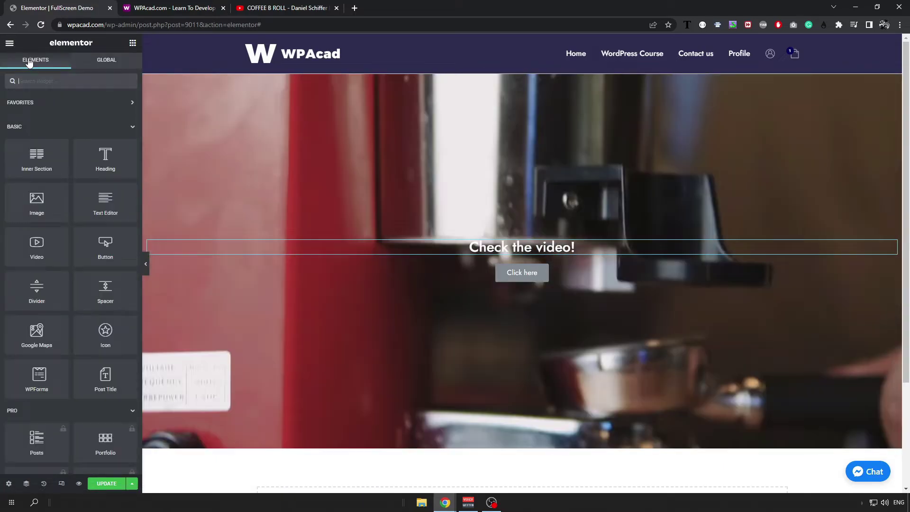
{"action": "type", "text": "video"}
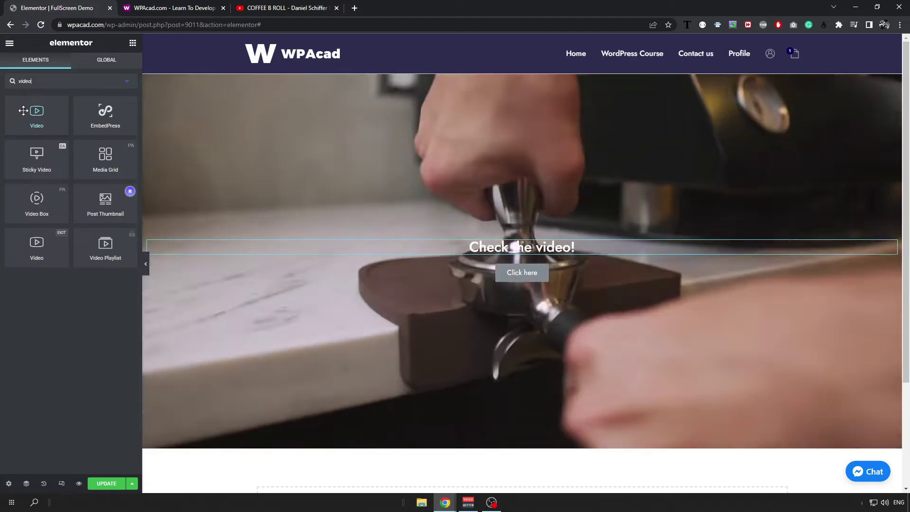
{"action": "mouse_move", "coordinate": [23, 111]}
{"action": "left_mouse_down"}
{"action": "mouse_move", "coordinate": [517, 279]}
{"action": "mouse_move", "coordinate": [489, 277]}
{"action": "left_mouse_up"}
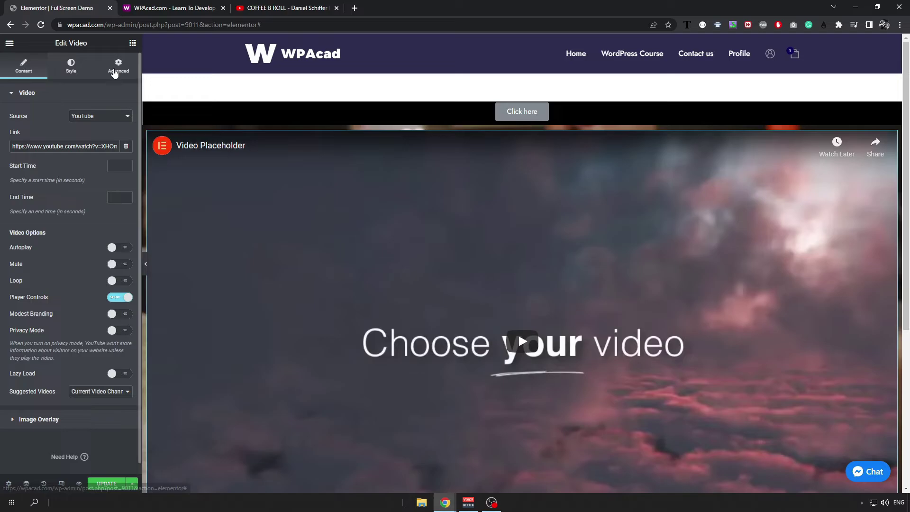
Set the video's margins to 0, 30, 0, 30 percent
{"action": "left_click", "coordinate": [119, 65]}
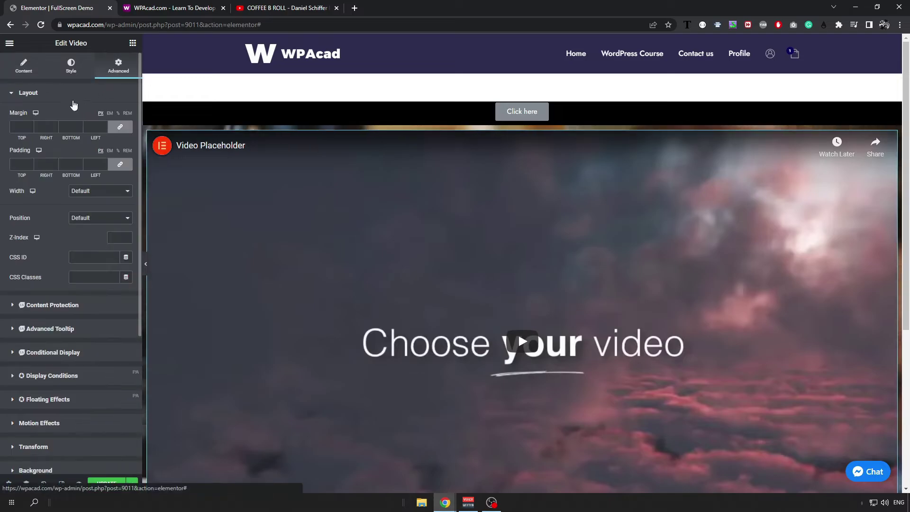
{"action": "left_click", "coordinate": [118, 113]}
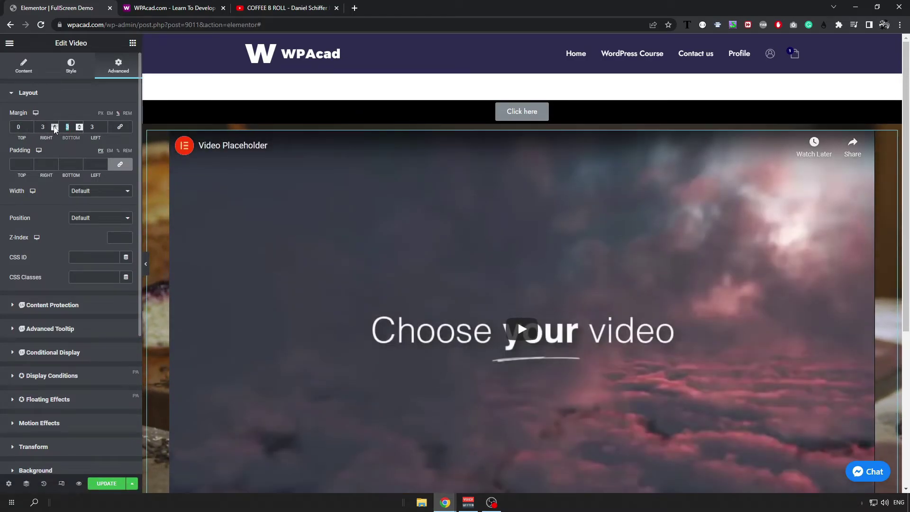
{"action": "type", "text": "0"}
{"action": "left_click", "coordinate": [50, 127]}
{"action": "type", "text": "0"}
{"action": "left_click", "coordinate": [97, 127]}
{"action": "type", "text": "0"}
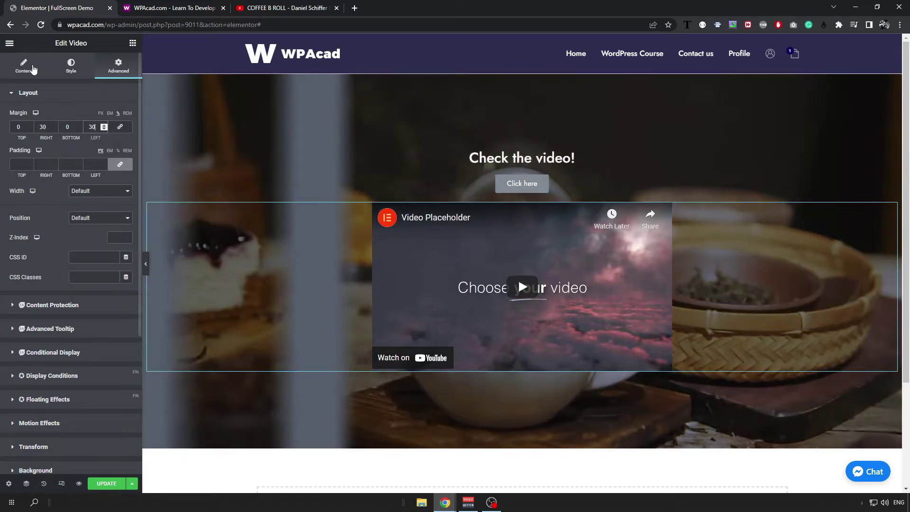
{"action": "left_click", "coordinate": [24, 67]}
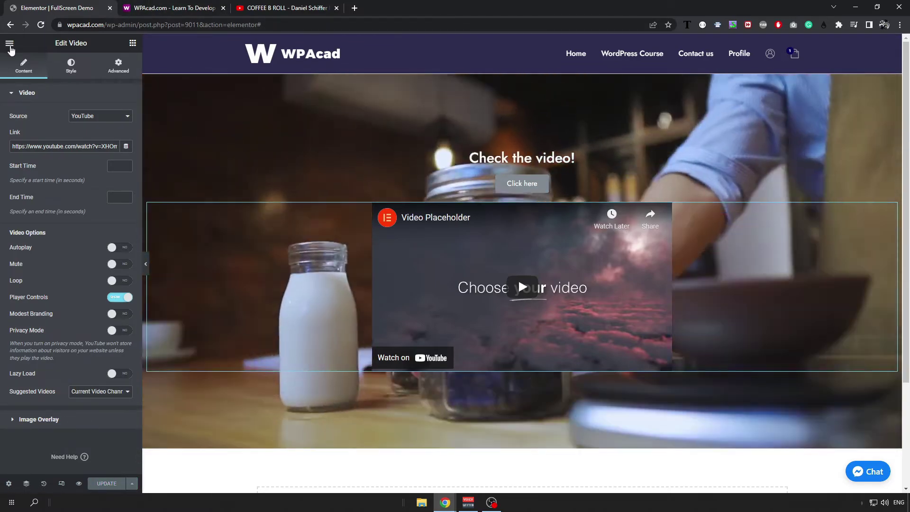
Exit Elementor to the dashboard and bring up link options on the fullscreen-demo permalink
{"action": "left_click", "coordinate": [10, 46]}
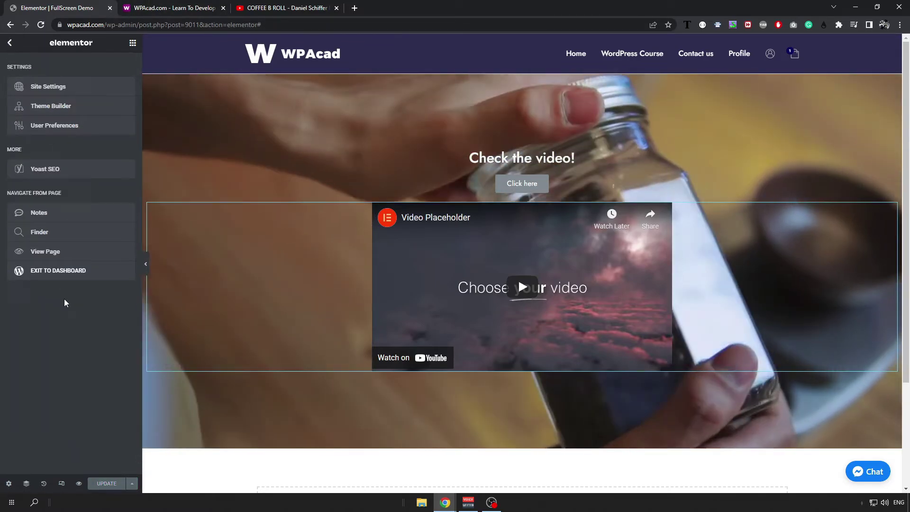
{"action": "left_click", "coordinate": [66, 271]}
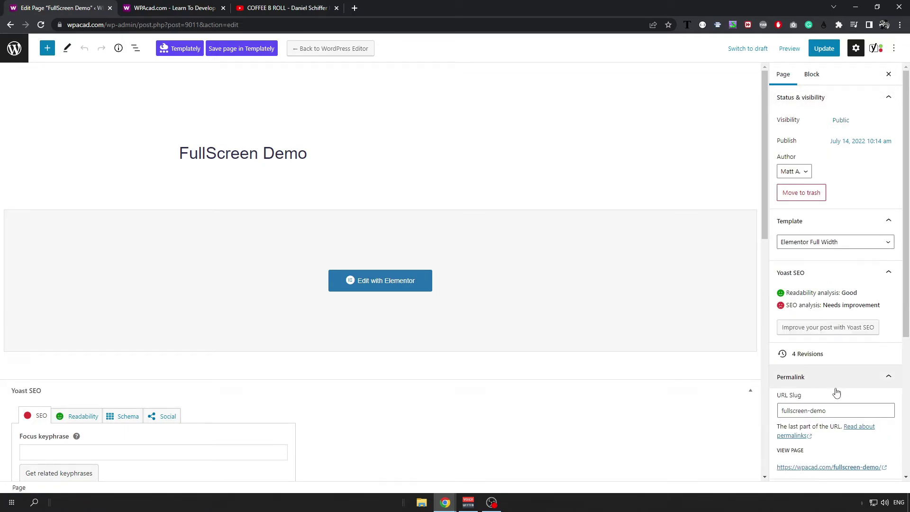
{"action": "scroll", "coordinate": [845, 424], "scroll_direction": "down", "scroll_amount": 1}
{"action": "right_click", "coordinate": [813, 421]}
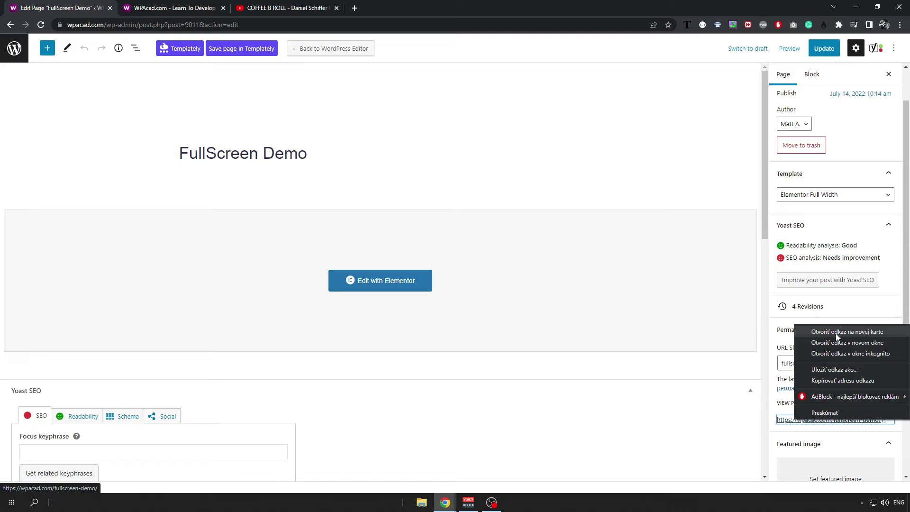